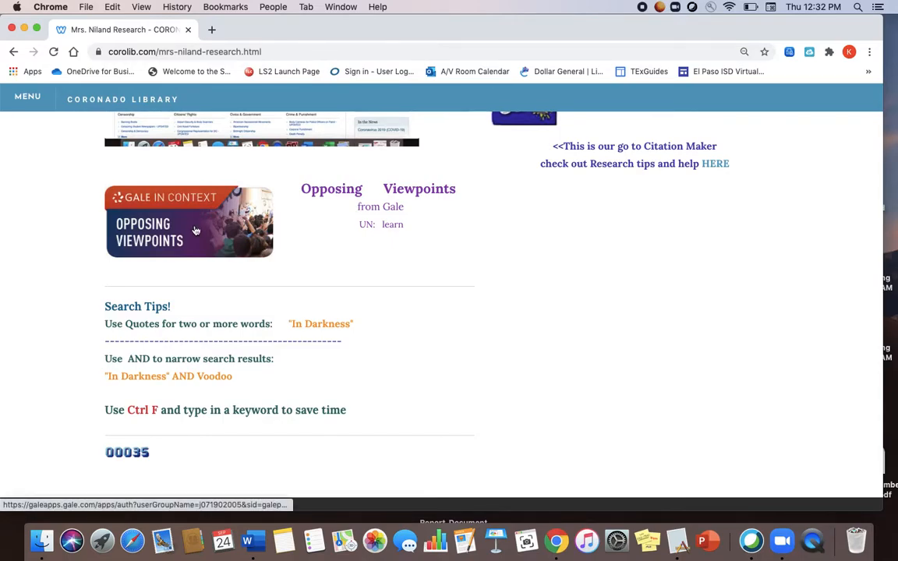
scroll(195, 174, up, 3)
scroll(194, 174, down, 1)
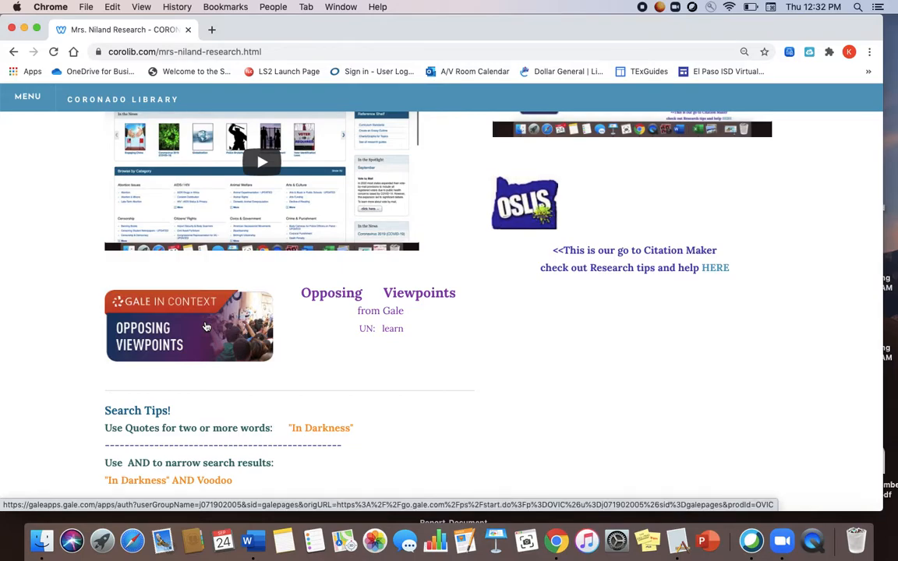
- Launch the Opposing Viewpoints database from the library research page's image link
click(206, 327)
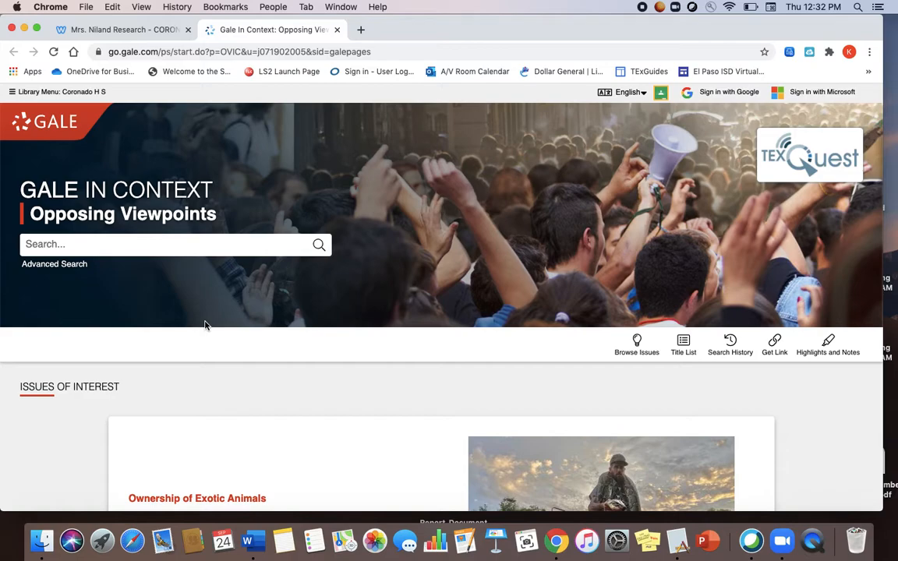
- Go to Browse Issues to see the alphabetical list of all topics
click(55, 240)
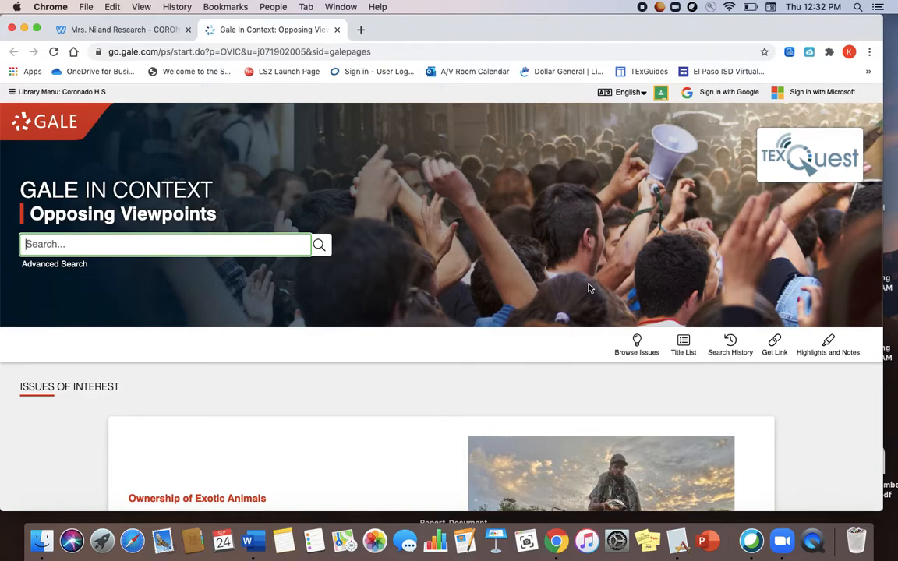
click(635, 346)
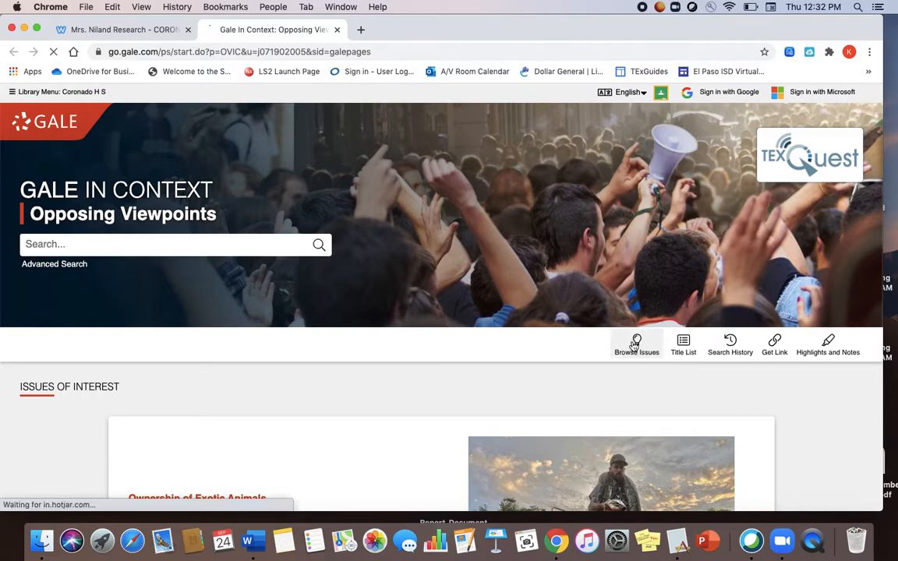
scroll(505, 223, down, 1)
scroll(505, 223, down, 4)
scroll(505, 223, up, 1)
scroll(505, 223, down, 5)
scroll(506, 223, down, 3)
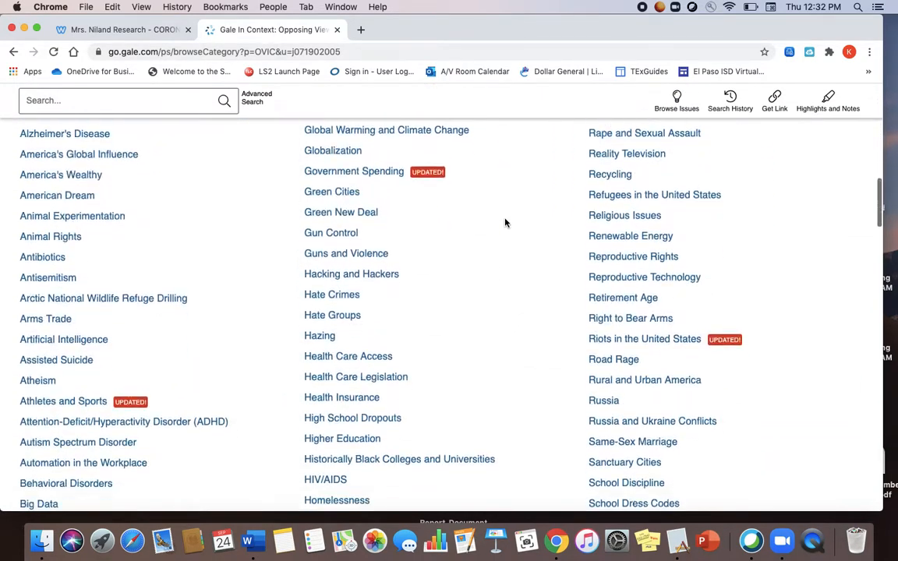
scroll(505, 223, down, 1)
scroll(505, 223, down, 3)
scroll(507, 218, down, 5)
scroll(507, 218, down, 4)
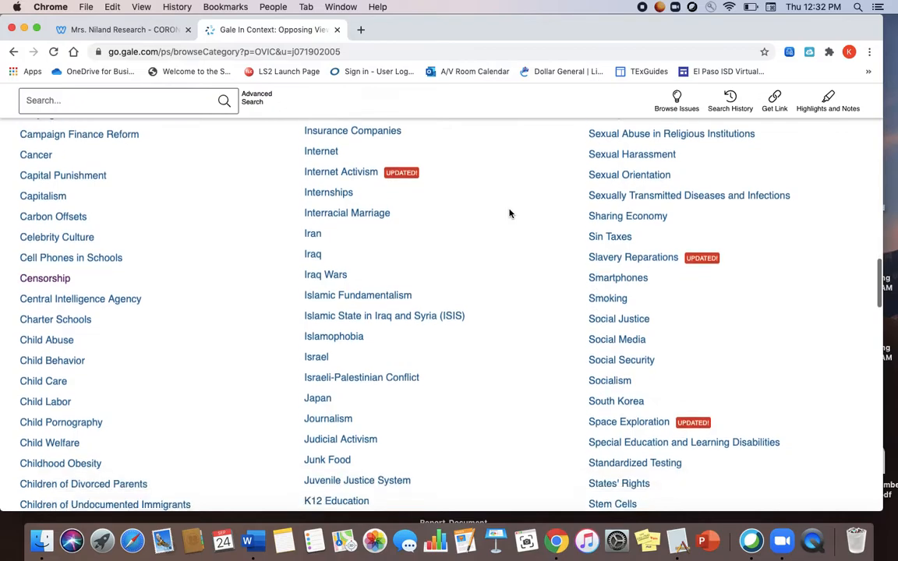
scroll(507, 219, down, 1)
scroll(508, 216, down, 2)
scroll(510, 213, down, 4)
scroll(510, 214, down, 4)
scroll(510, 214, down, 3)
scroll(510, 213, down, 5)
scroll(510, 214, down, 3)
scroll(510, 214, down, 1)
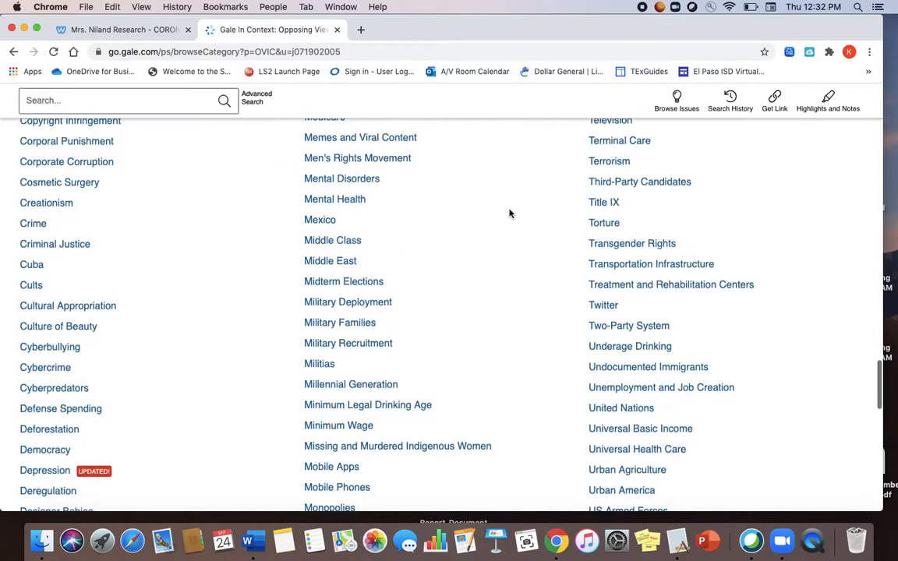
scroll(510, 213, down, 5)
scroll(510, 214, down, 3)
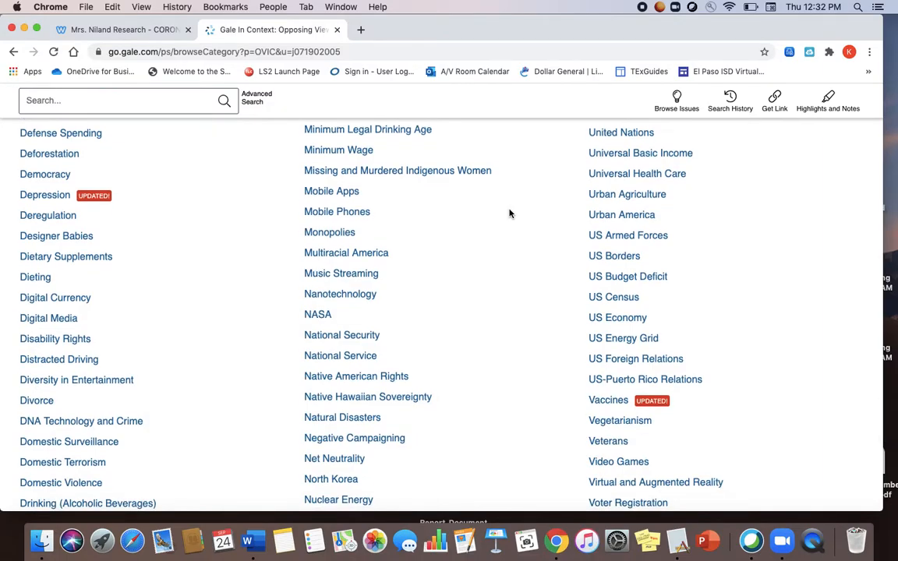
scroll(510, 214, up, 3)
scroll(510, 213, up, 5)
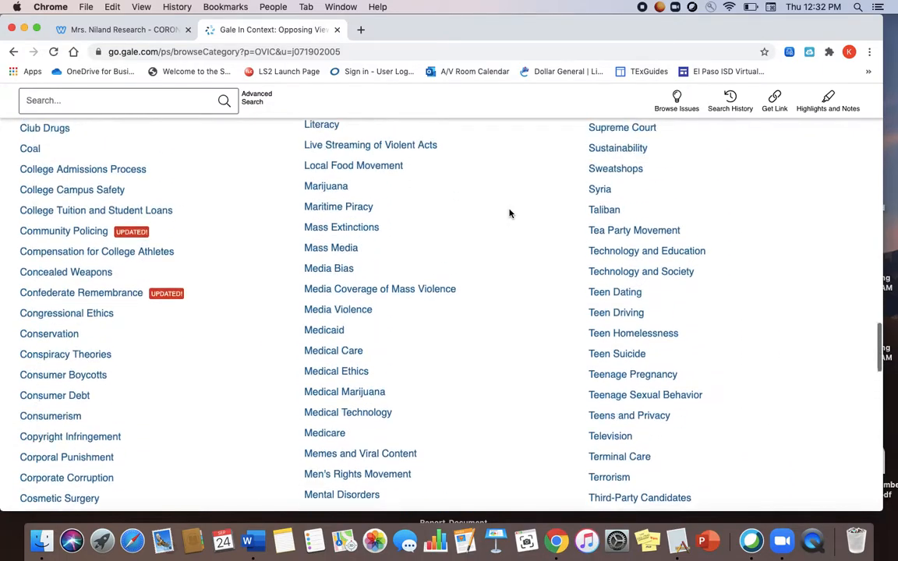
scroll(510, 214, up, 4)
scroll(510, 213, up, 3)
scroll(509, 214, up, 4)
scroll(510, 213, down, 1)
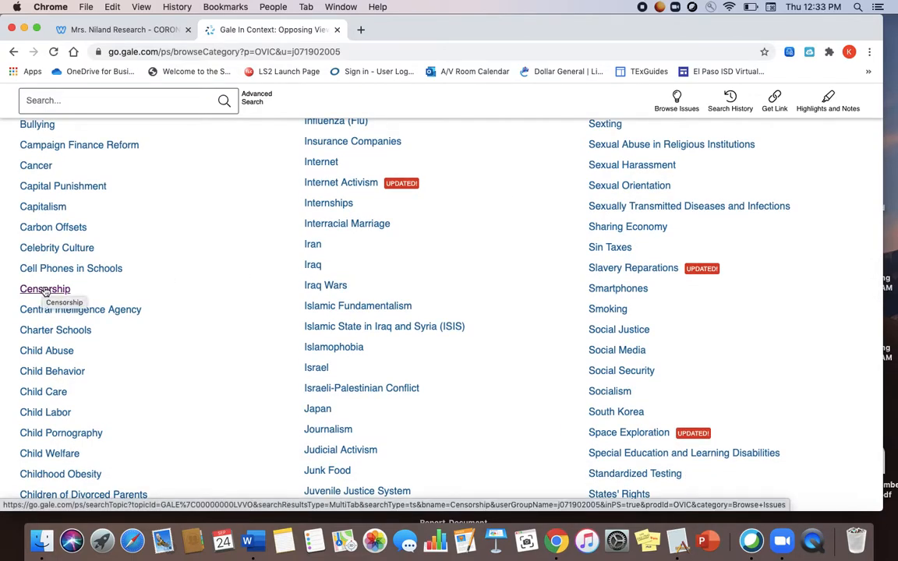
- Choose Censorship from the list and load its full 2019 topic overview essay
click(46, 289)
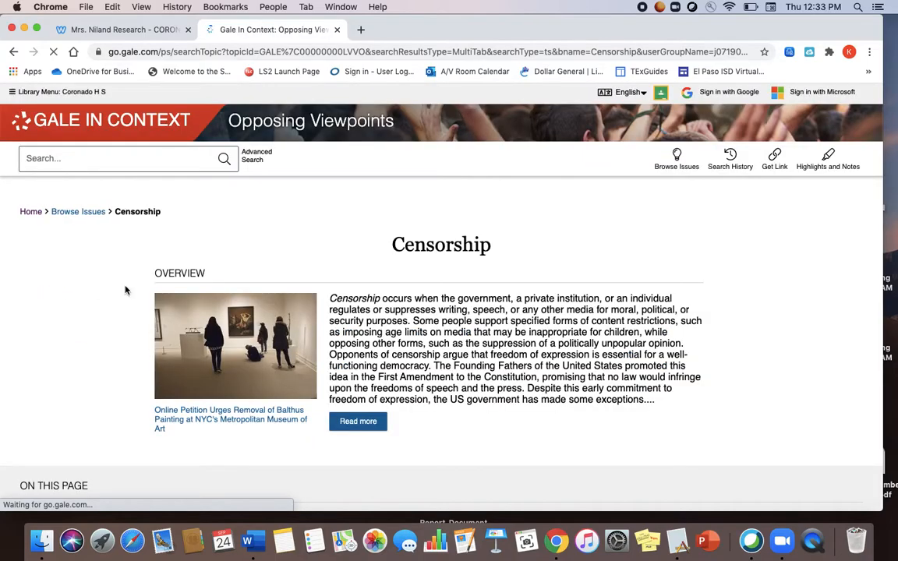
scroll(409, 319, down, 3)
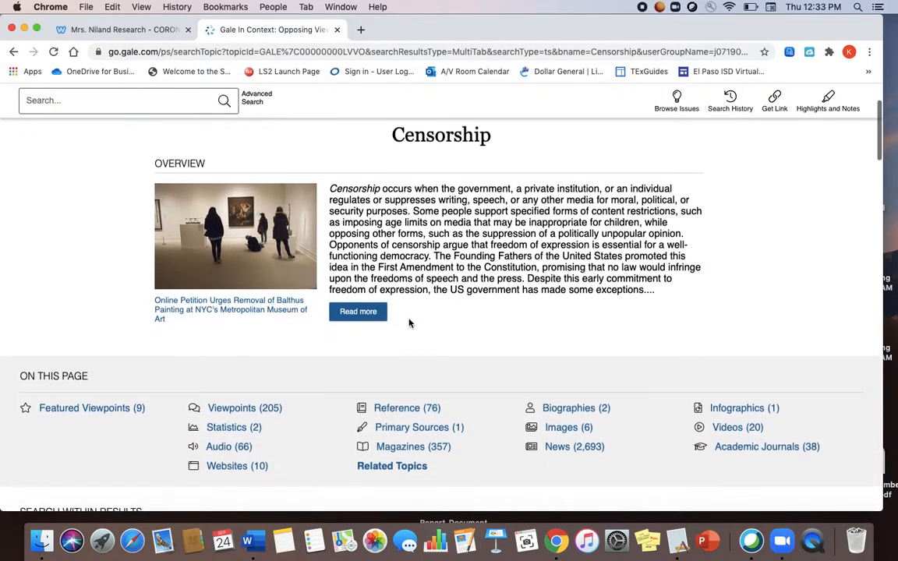
scroll(409, 323, down, 3)
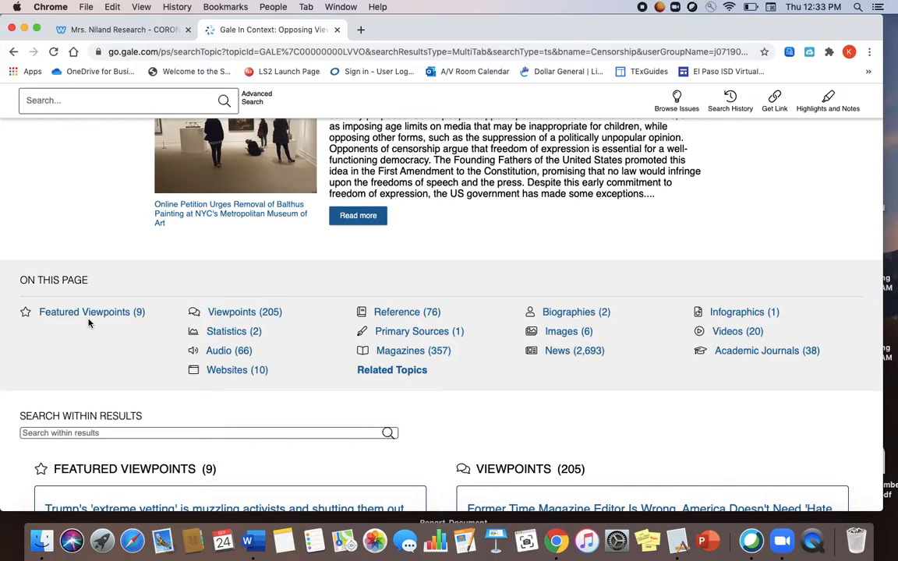
scroll(234, 334, down, 10)
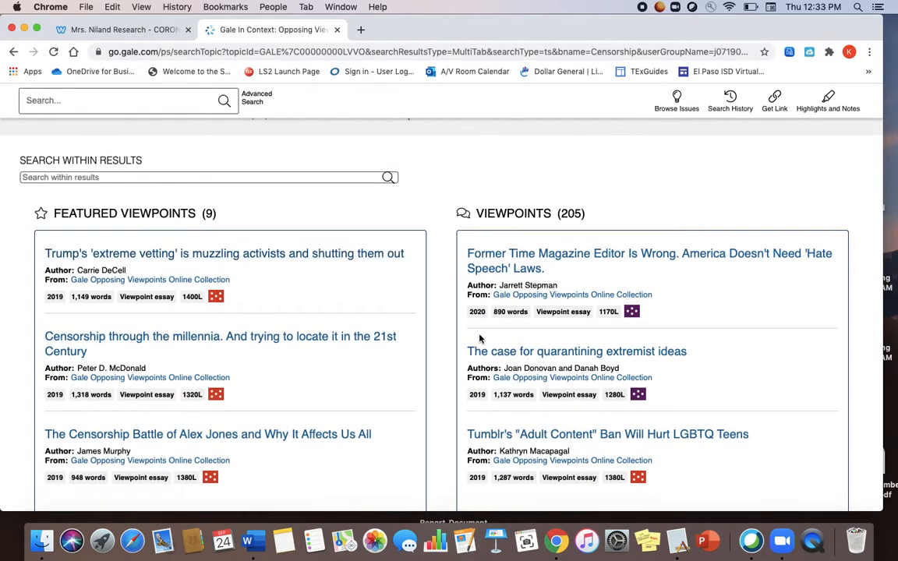
scroll(446, 253, up, 7)
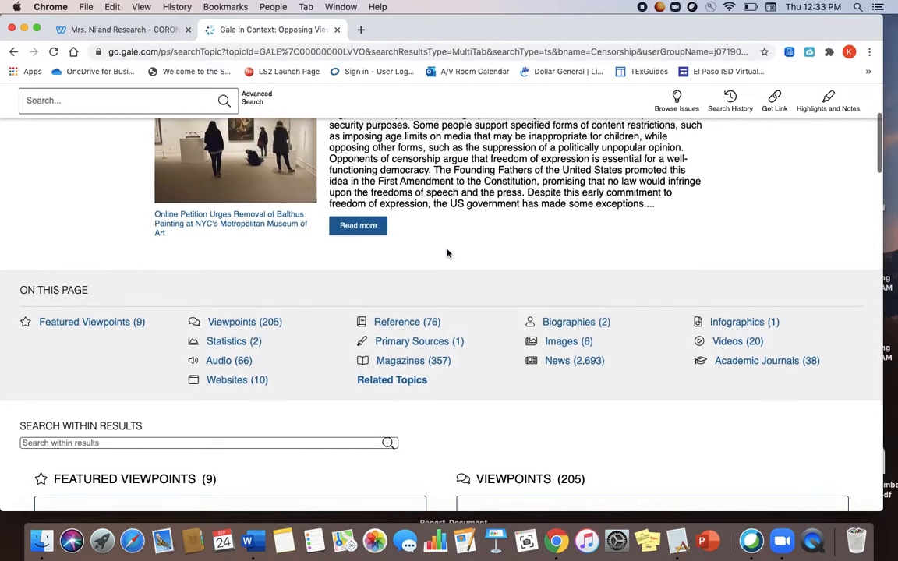
scroll(447, 252, up, 1)
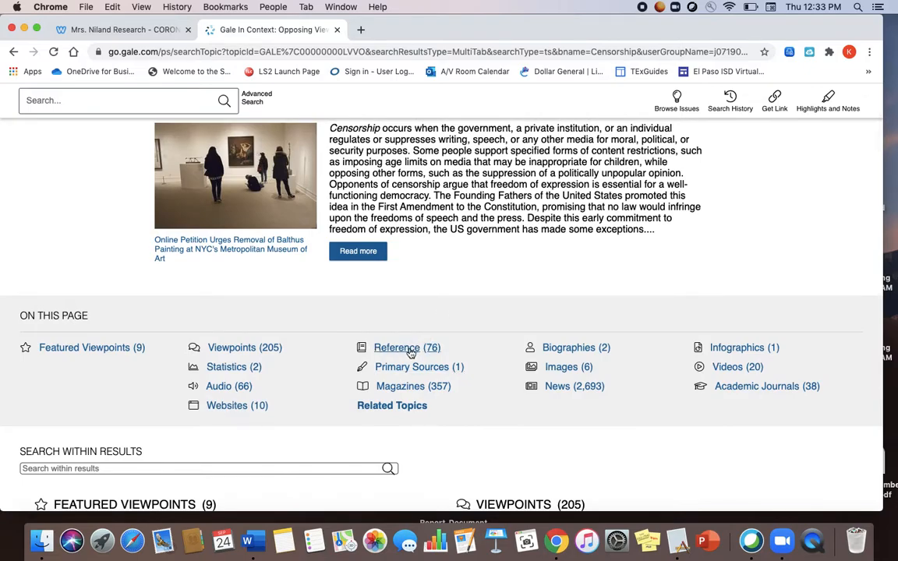
click(357, 252)
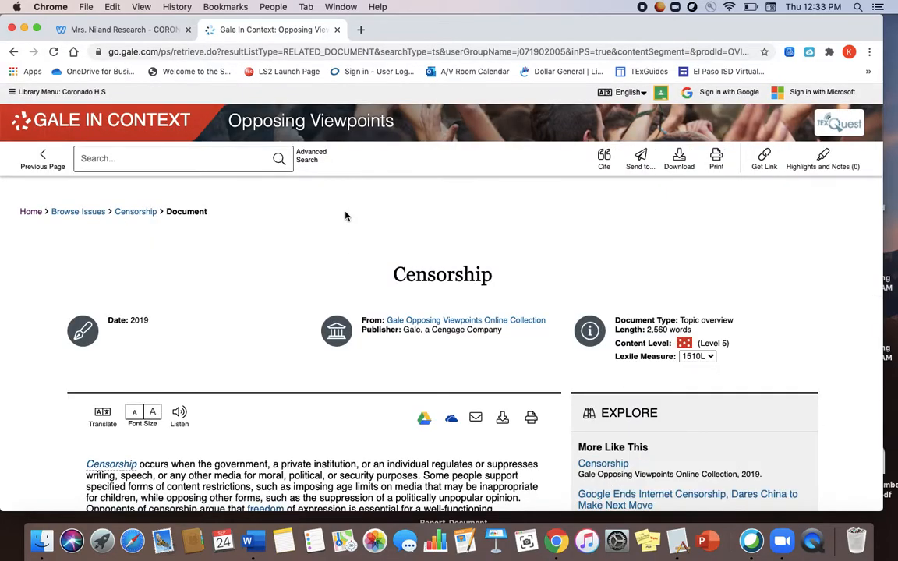
scroll(346, 216, down, 1)
scroll(346, 215, down, 3)
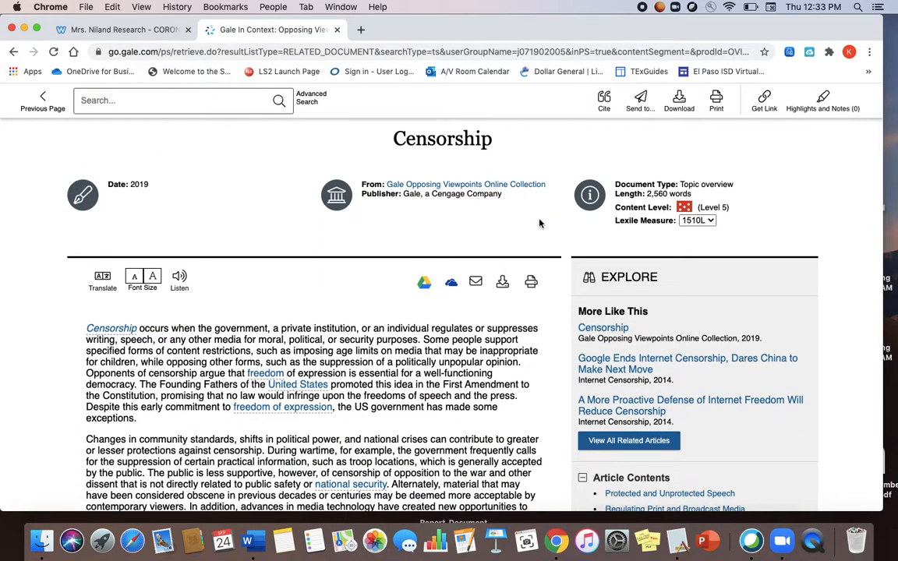
scroll(539, 223, down, 2)
scroll(538, 225, up, 1)
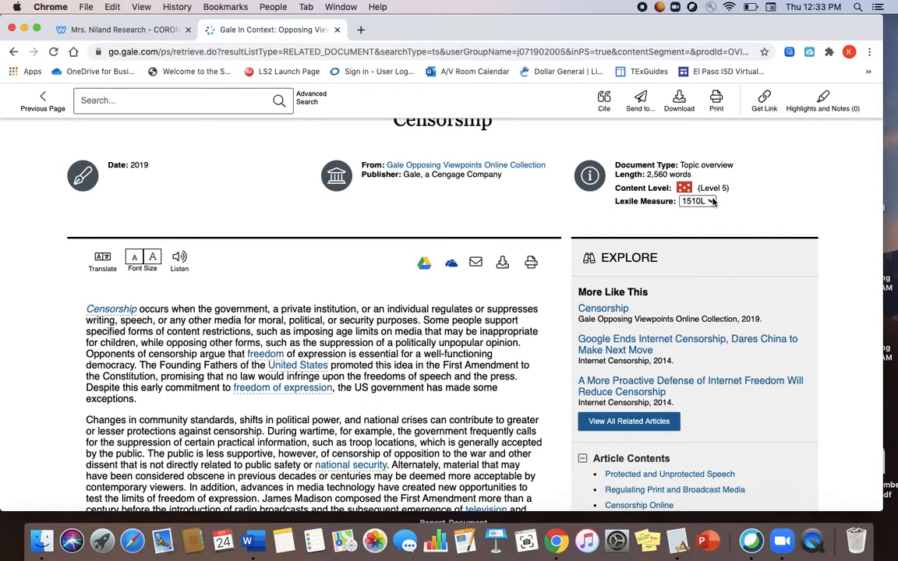
- Switch the overview's Lexile measure from 1510L to the easier 1180L version
click(712, 202)
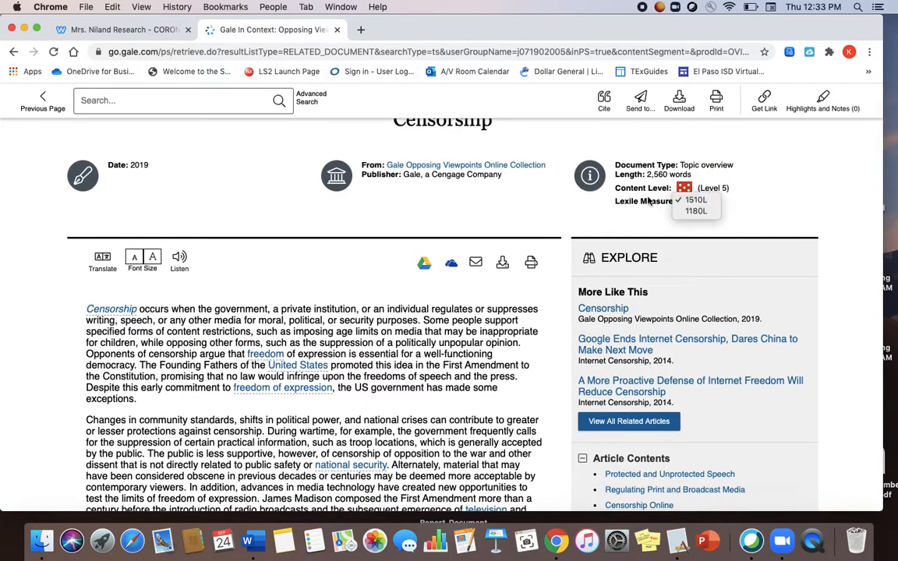
click(697, 212)
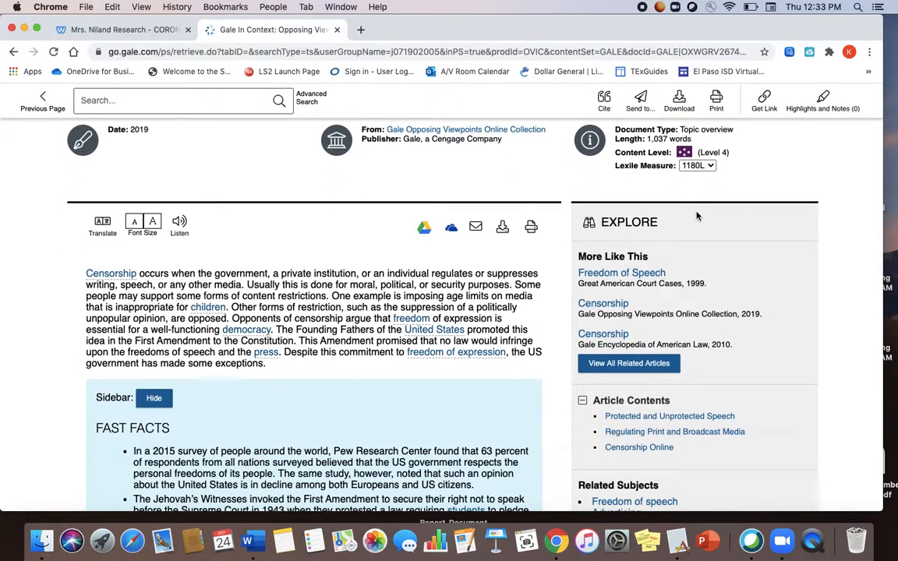
scroll(698, 217, down, 5)
scroll(698, 216, down, 2)
scroll(697, 216, down, 3)
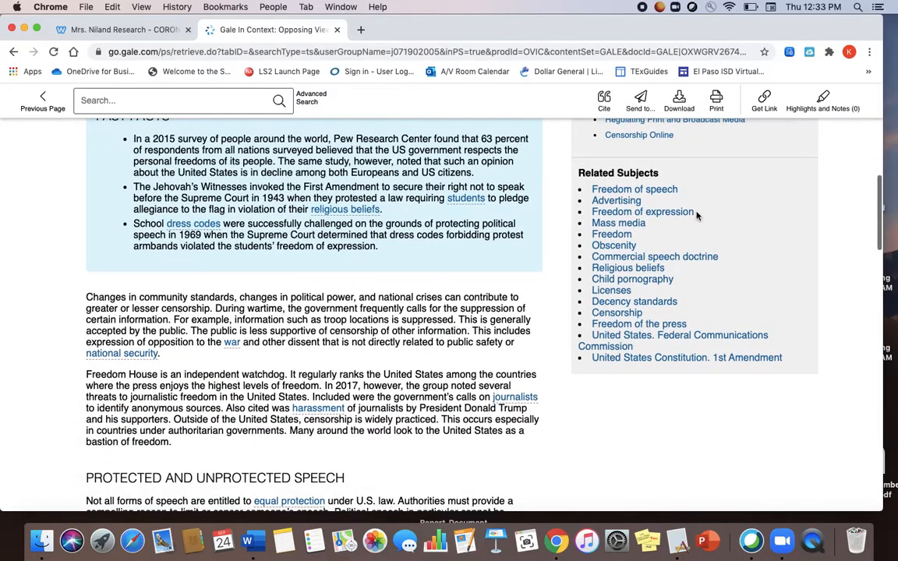
scroll(698, 216, down, 2)
scroll(697, 217, down, 1)
scroll(698, 217, down, 1)
scroll(698, 217, down, 2)
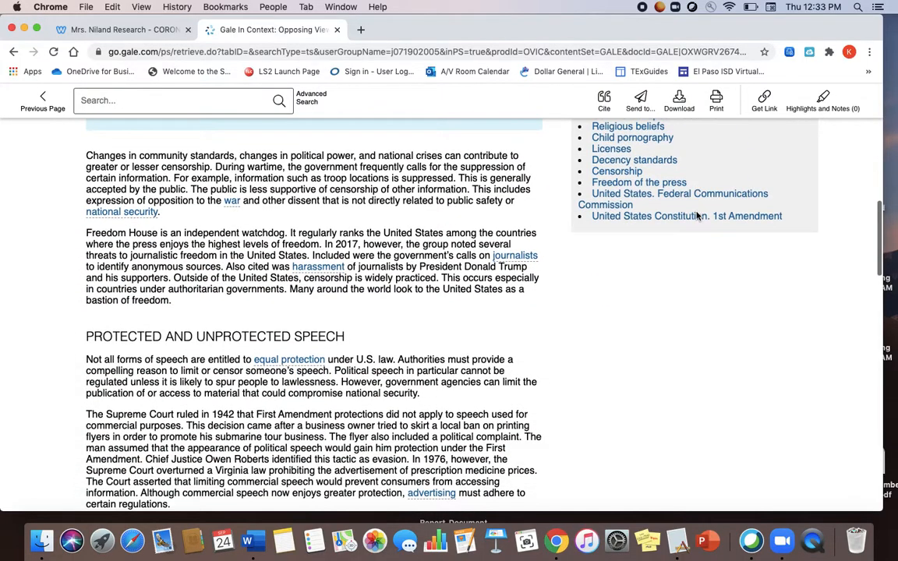
scroll(698, 217, down, 2)
scroll(697, 217, down, 1)
scroll(698, 217, down, 2)
scroll(626, 223, up, 8)
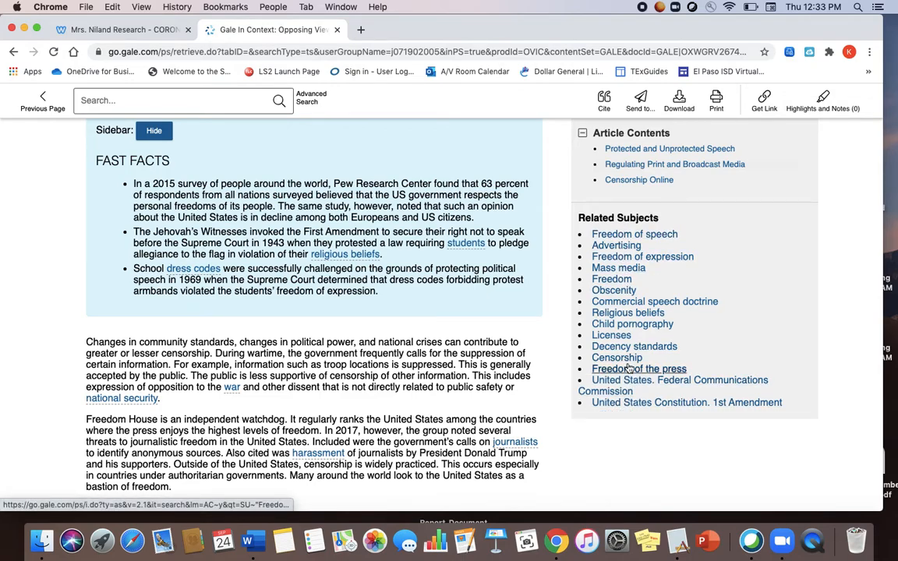
scroll(365, 289, up, 3)
scroll(364, 293, up, 5)
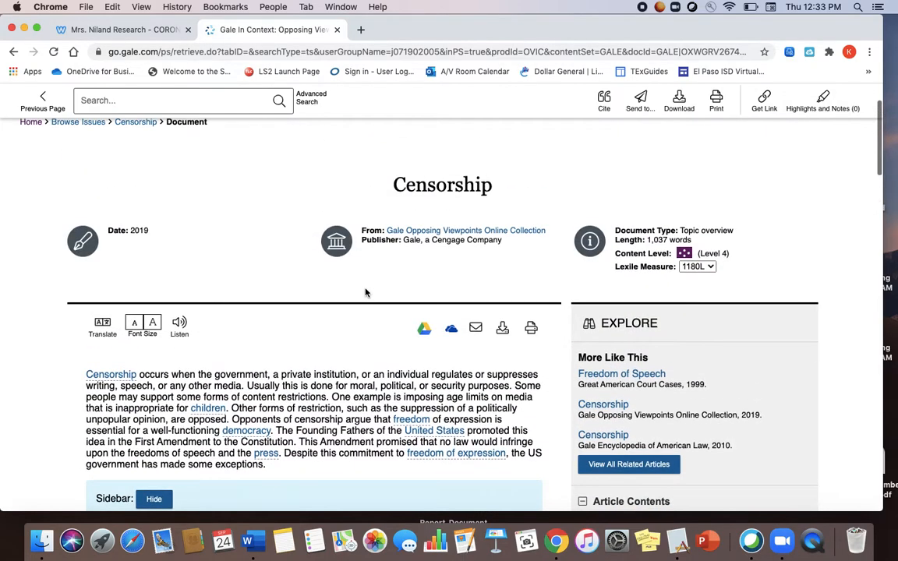
scroll(364, 293, up, 2)
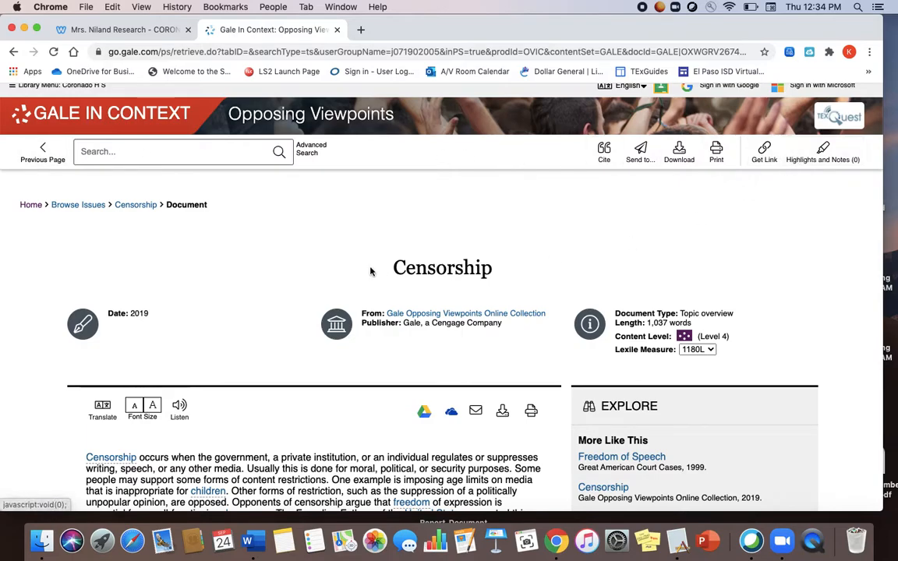
scroll(371, 270, down, 3)
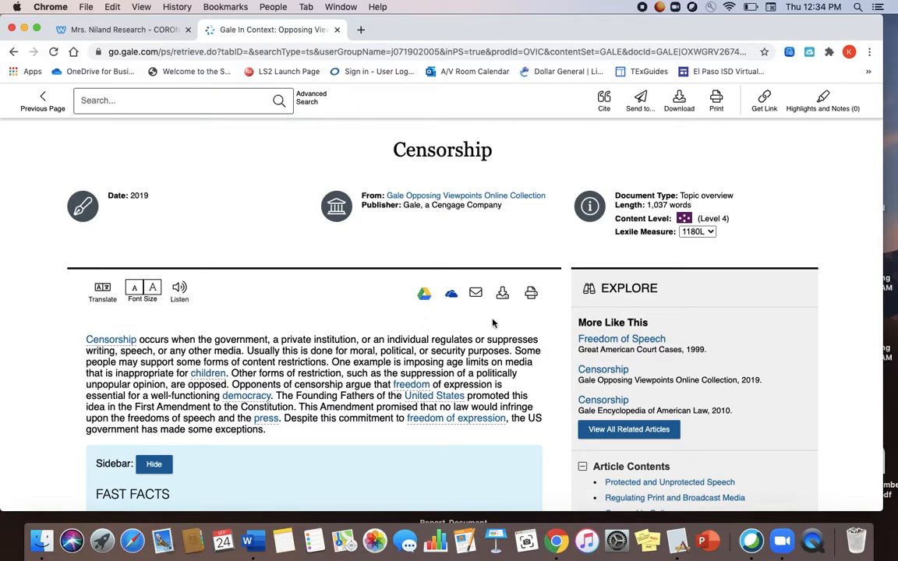
scroll(456, 336, down, 5)
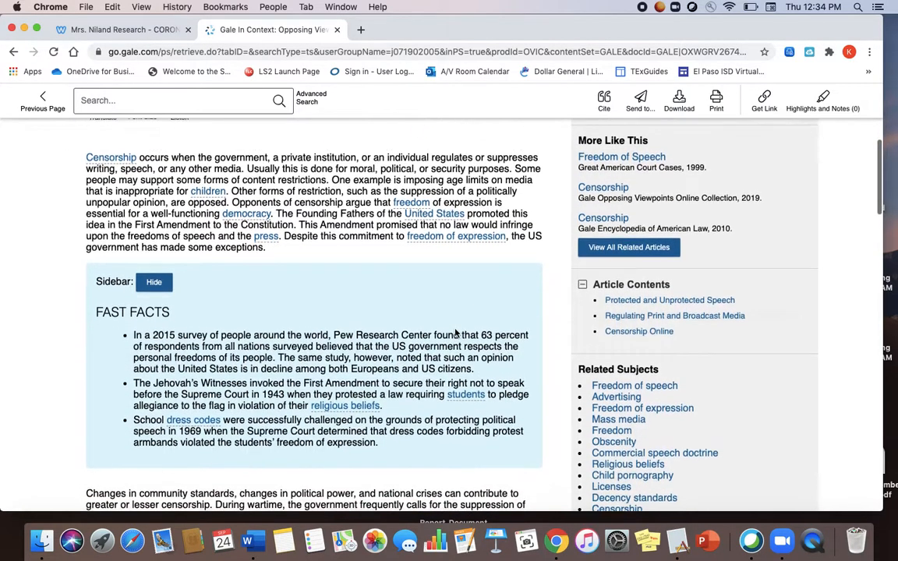
scroll(456, 332, down, 1)
scroll(481, 384, down, 3)
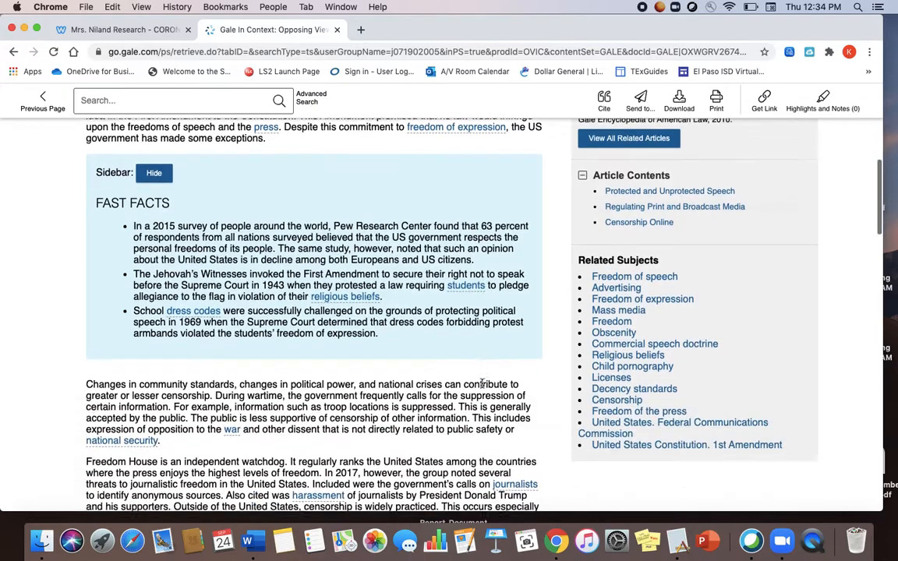
scroll(482, 385, down, 3)
scroll(482, 387, down, 1)
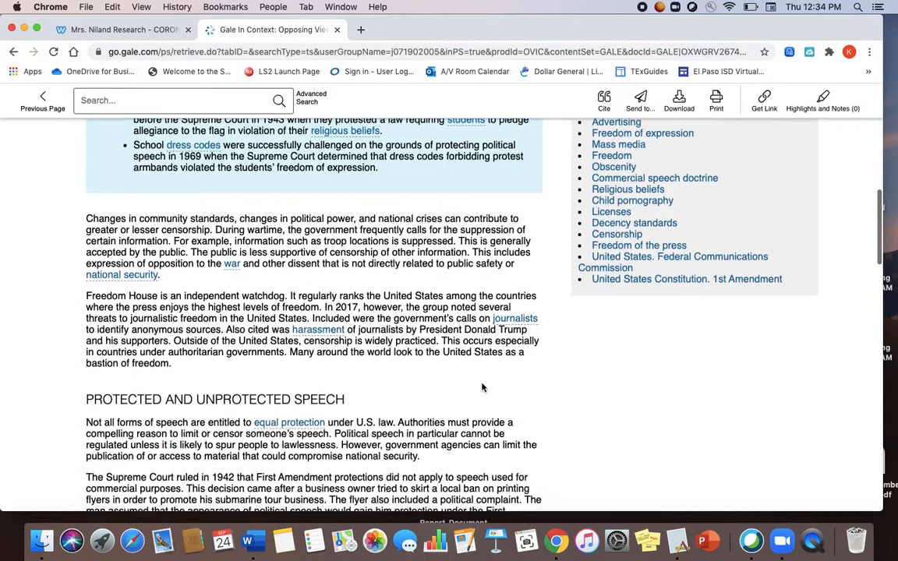
scroll(482, 387, down, 3)
scroll(482, 386, down, 1)
scroll(482, 383, down, 7)
scroll(481, 383, down, 1)
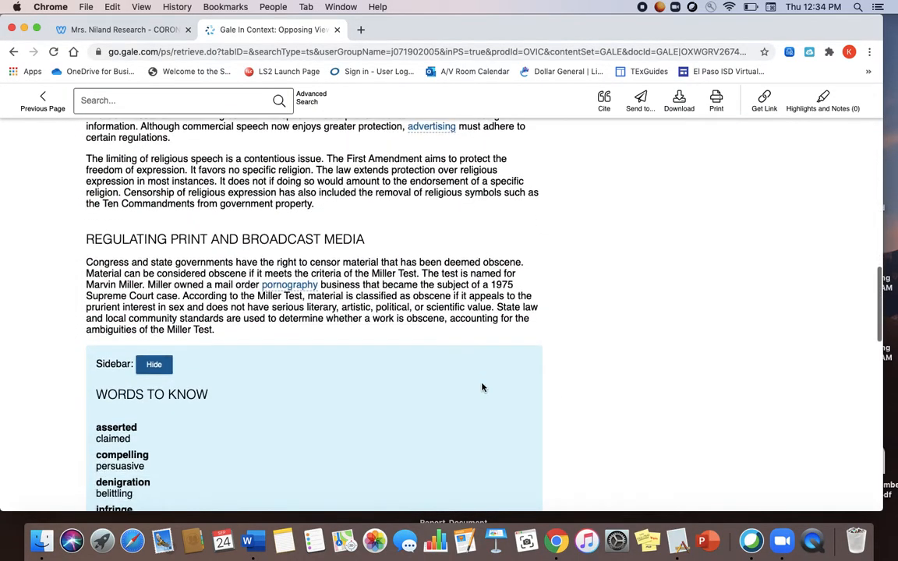
scroll(482, 383, down, 6)
scroll(482, 384, down, 2)
scroll(484, 384, down, 2)
scroll(484, 384, down, 3)
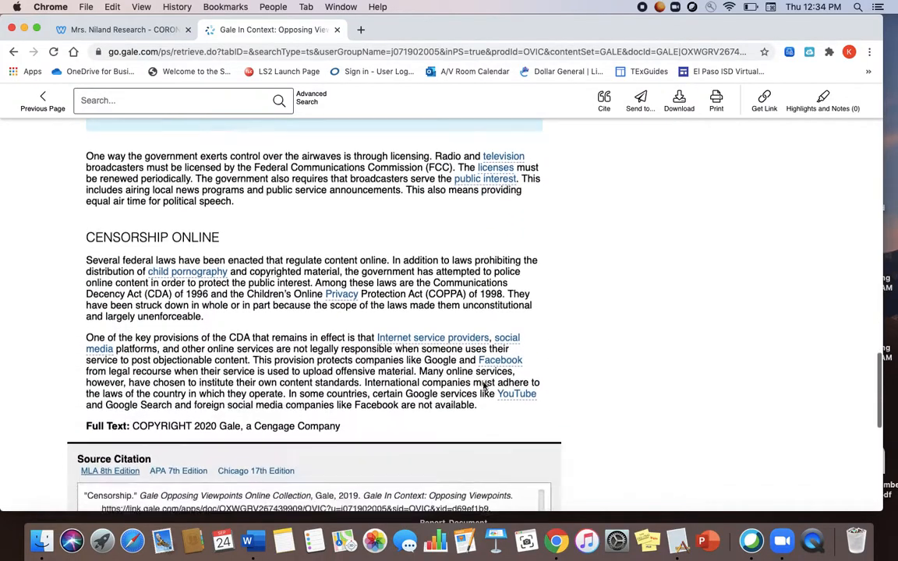